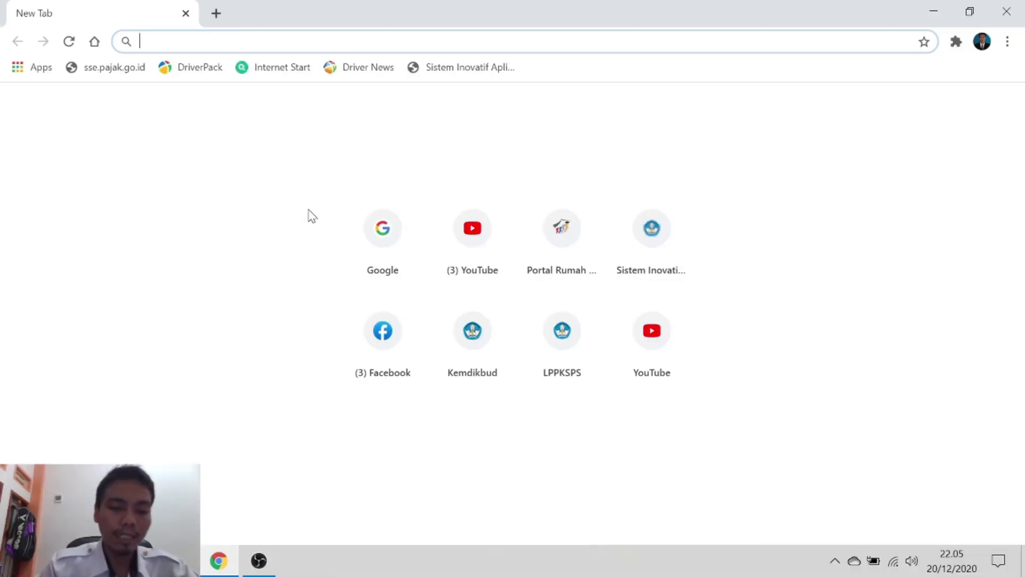
Load belajar.kemdikbud.go.id and open Kelas Maya from the portal's Fitur Utama section.
text(belajar.kemdikbud.go.id)
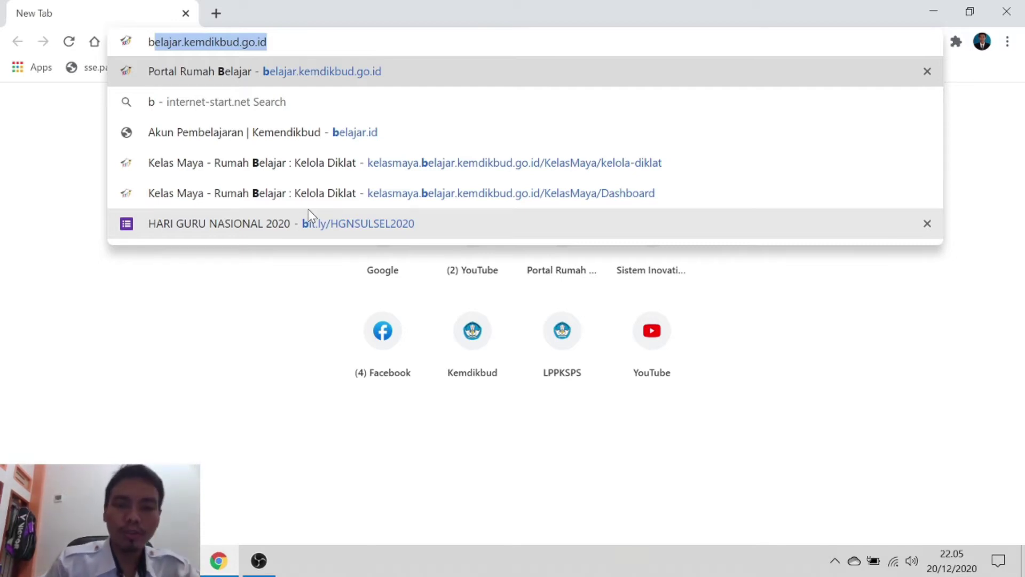
key(Return)
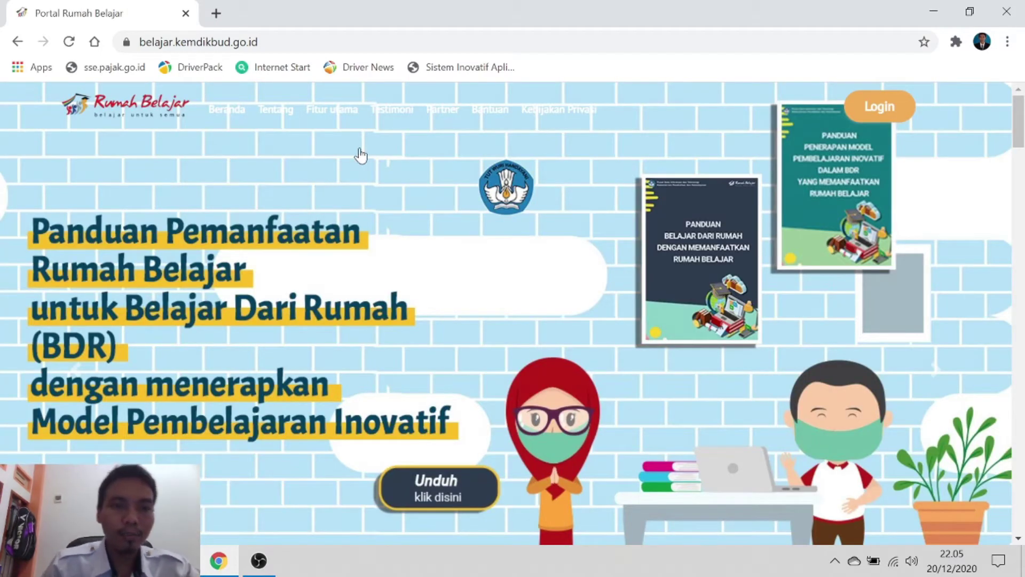
click(335, 112)
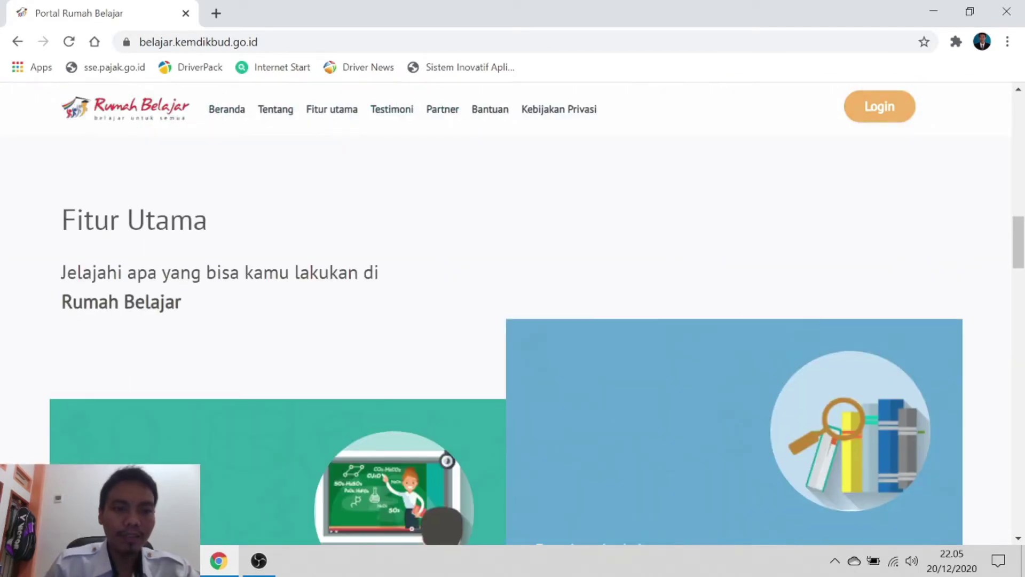
scroll(322, 261, down, 3)
scroll(322, 261, down, 3)
scroll(322, 258, down, 1)
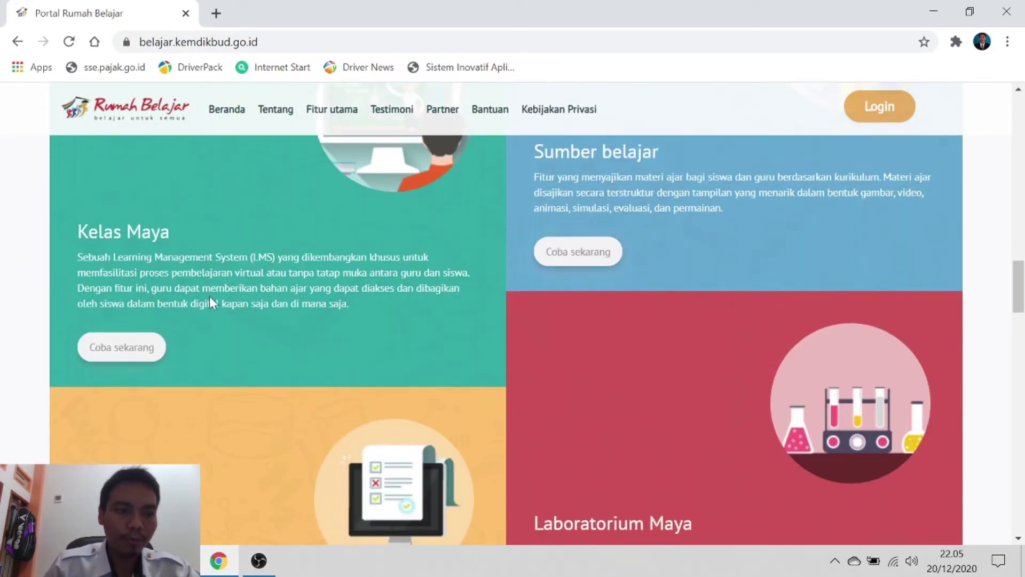
click(130, 355)
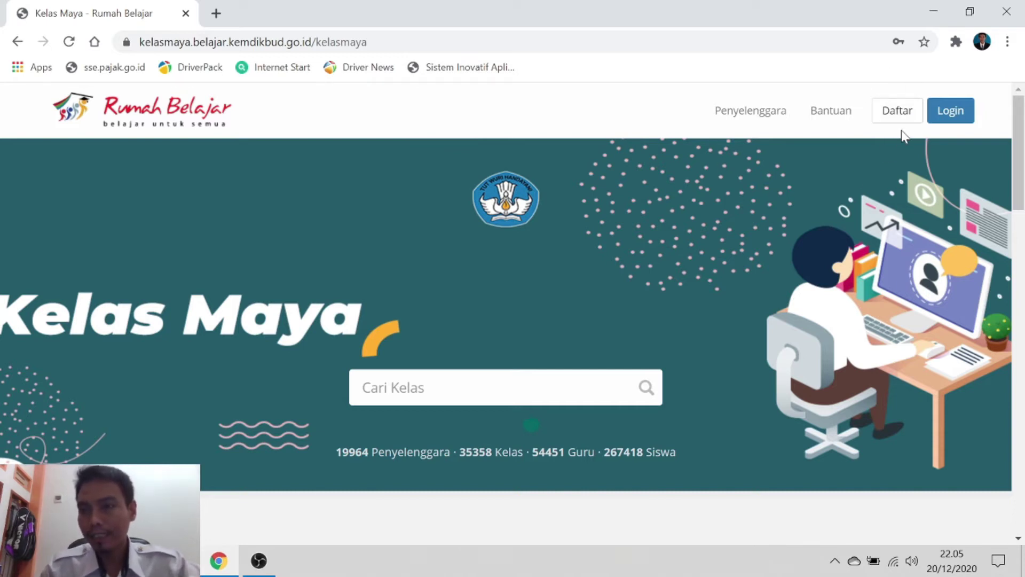
Open the Daftar Sebagai Guru form and enter the user ID, full name and description 'Mata Pelajaran Bahasa Indonesia'.
click(898, 116)
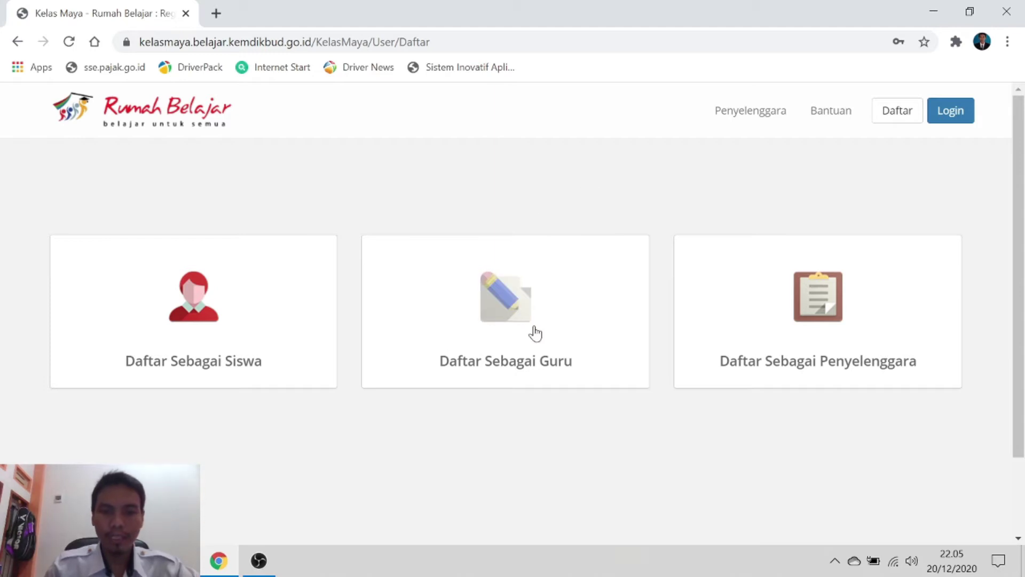
click(514, 318)
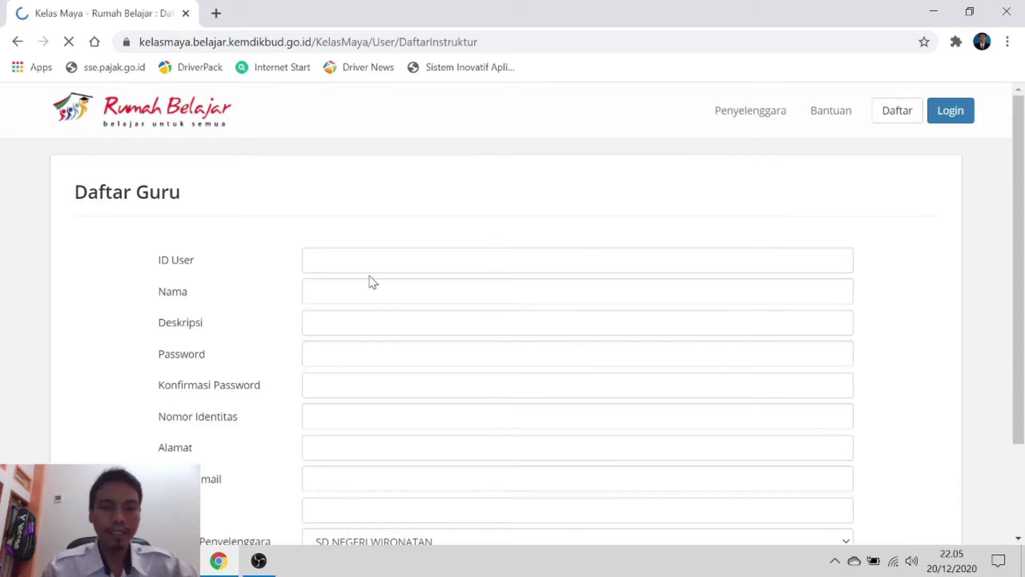
click(372, 264)
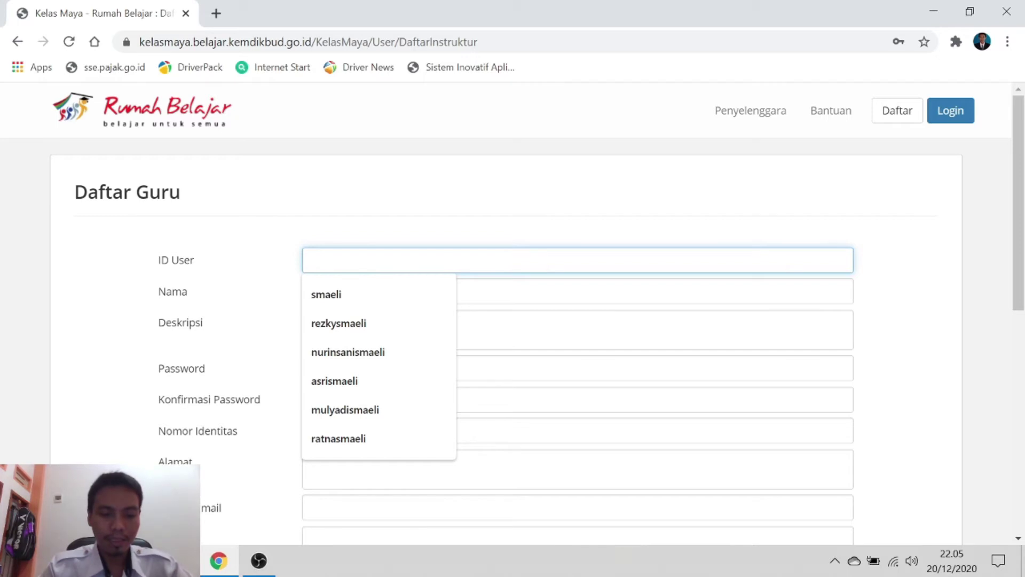
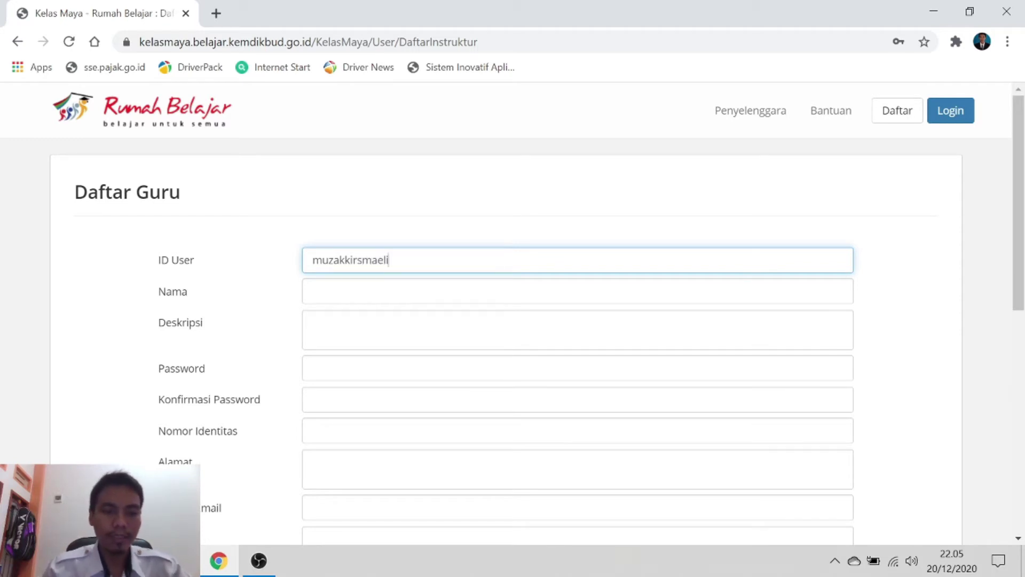
key(Tab)
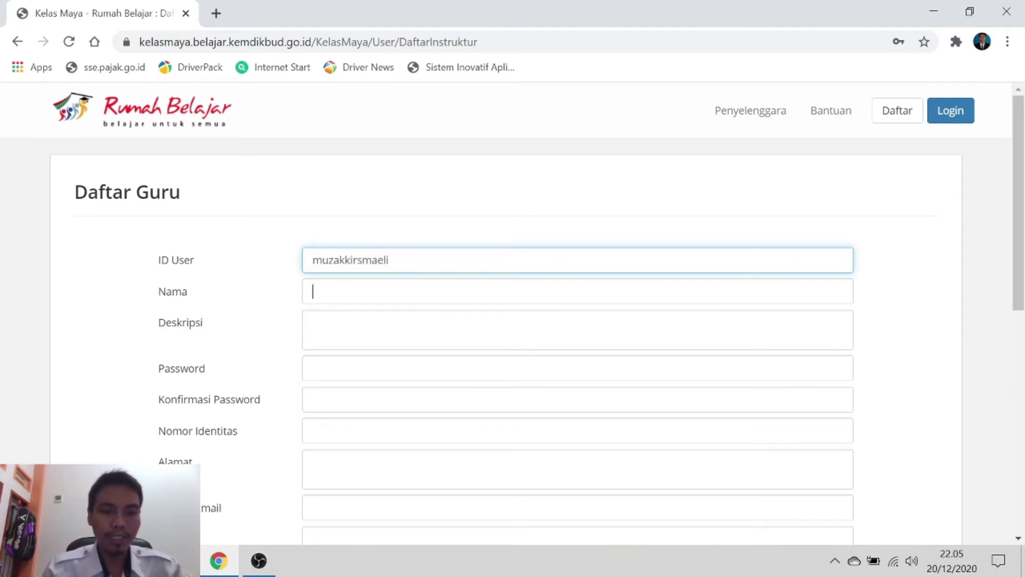
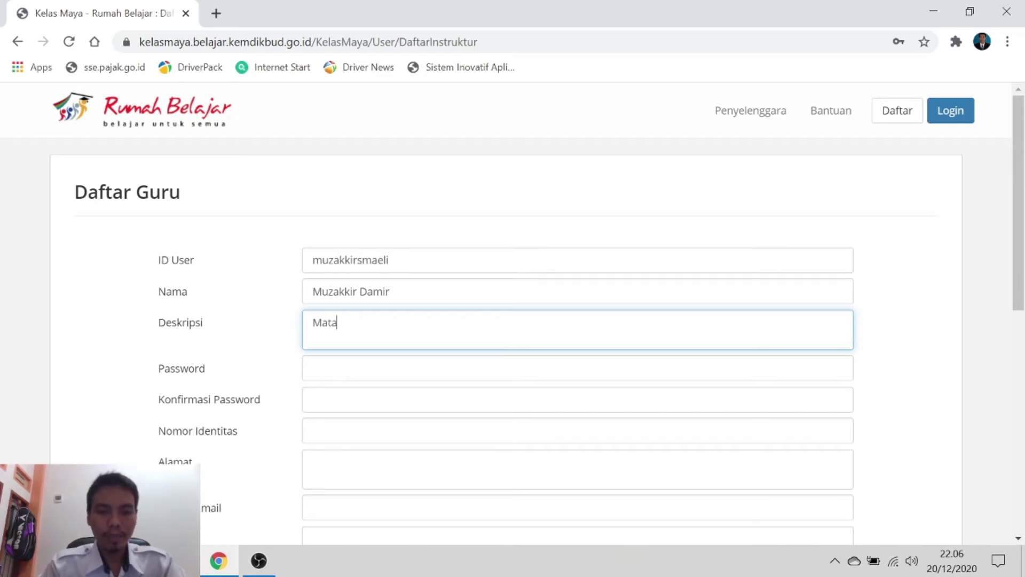
text(an Bahasa Indonesia)
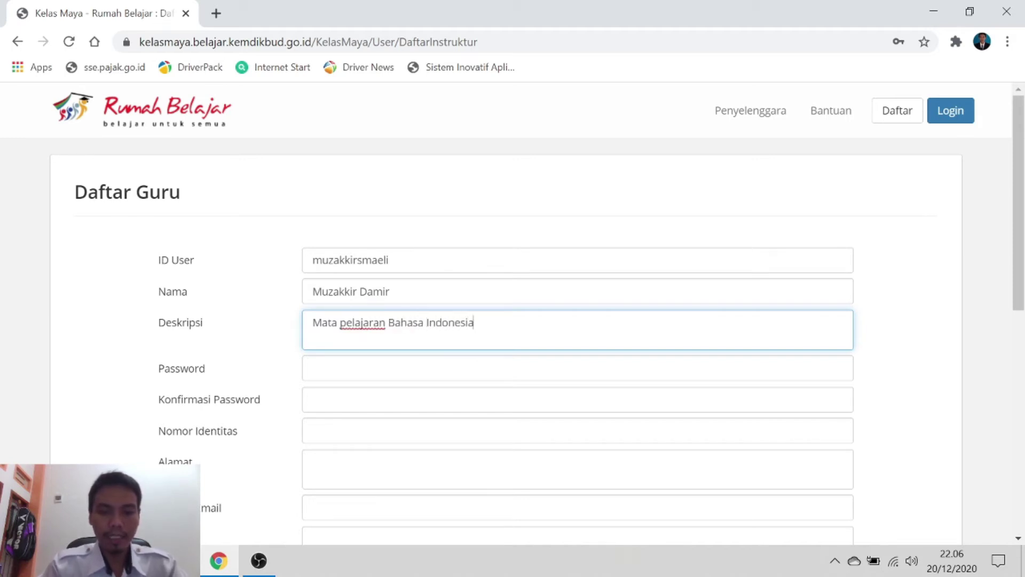
key(Delete)
Enter the account password, confirm it, and fill in the identity number.
text(P)
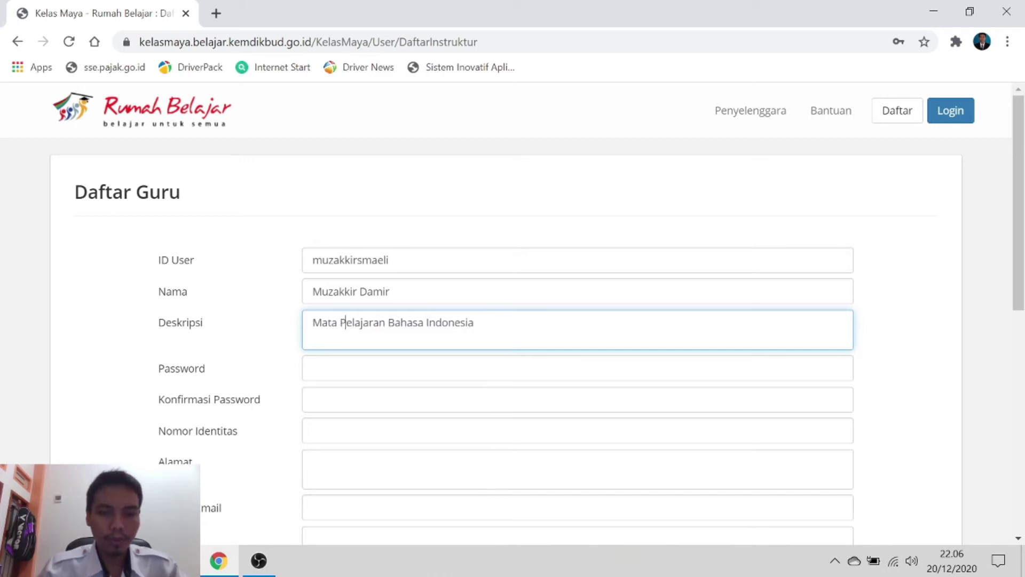
click(534, 368)
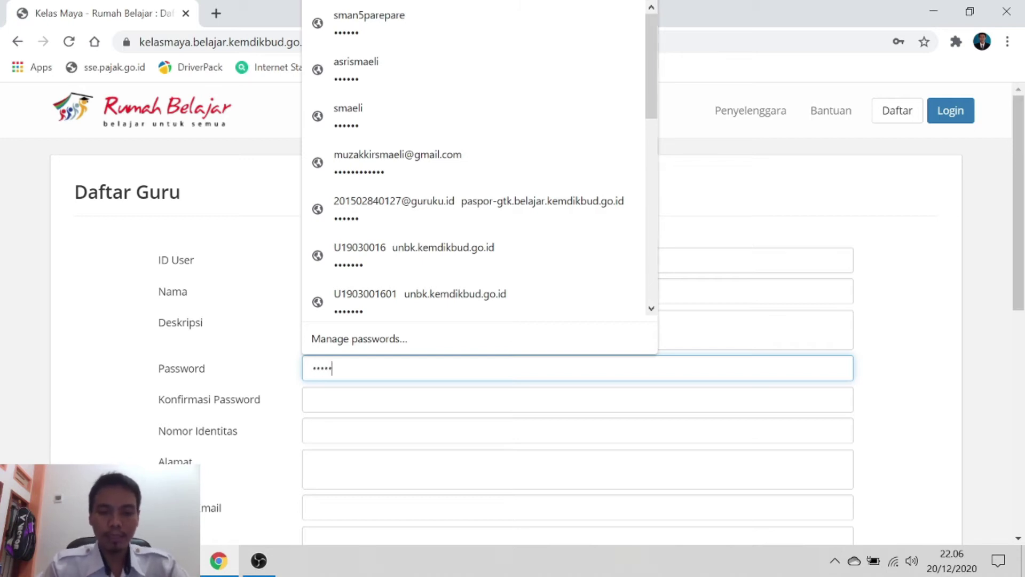
click(534, 399)
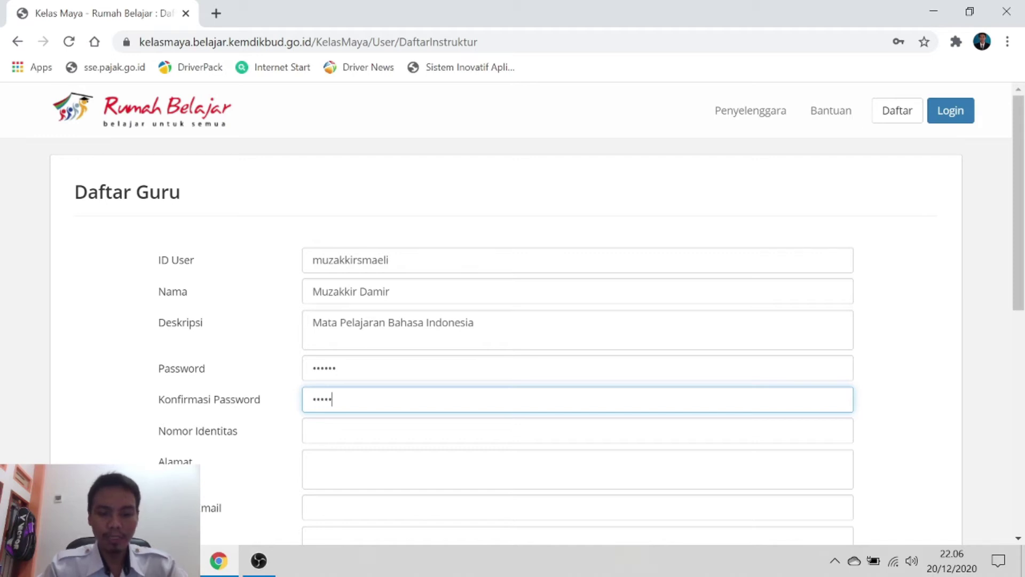
click(534, 430)
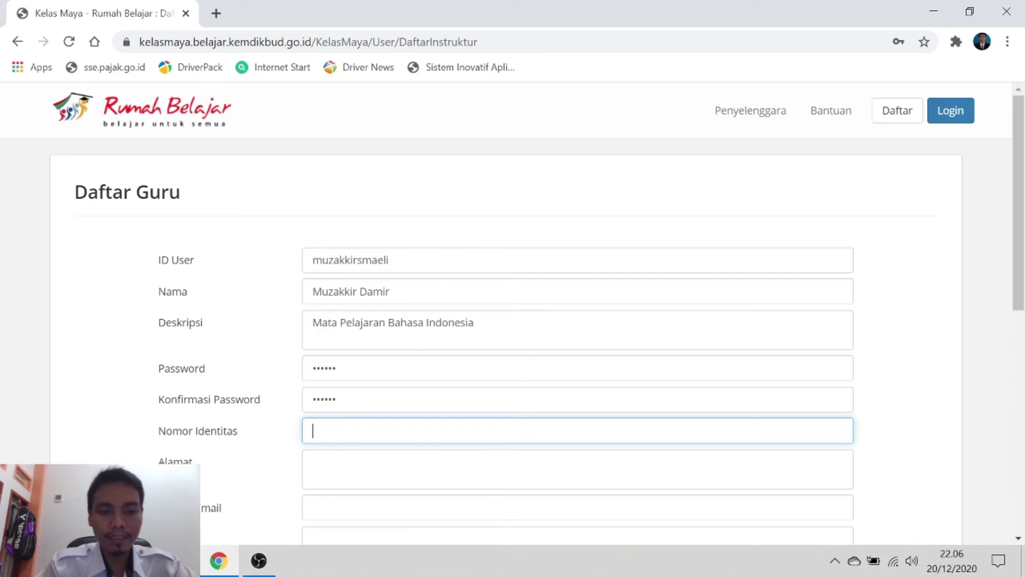
Fill in the address, the e-mail from the autofill suggestion, and the contact phone number.
click(534, 469)
scroll(534, 374, down, 2)
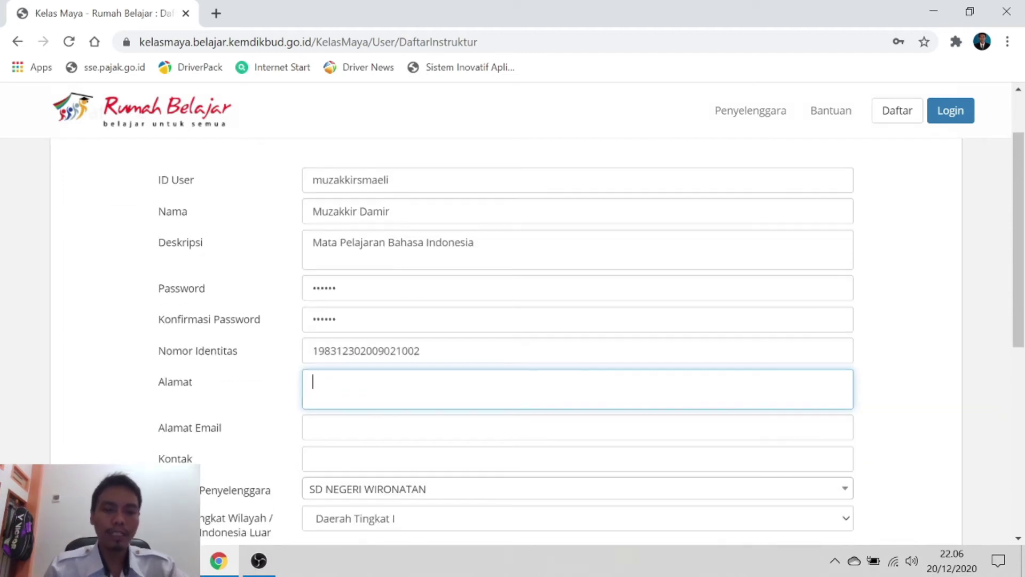
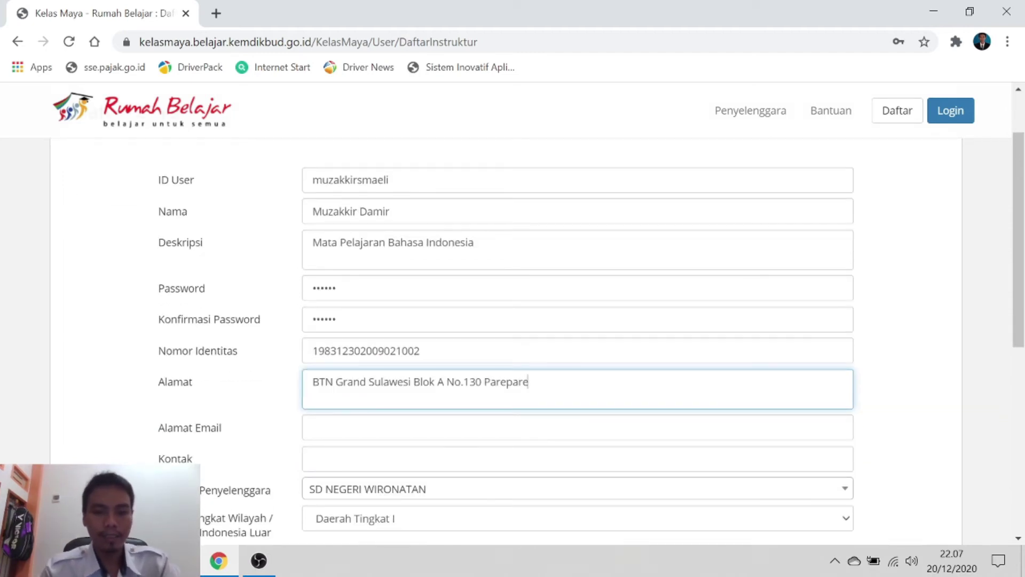
click(534, 427)
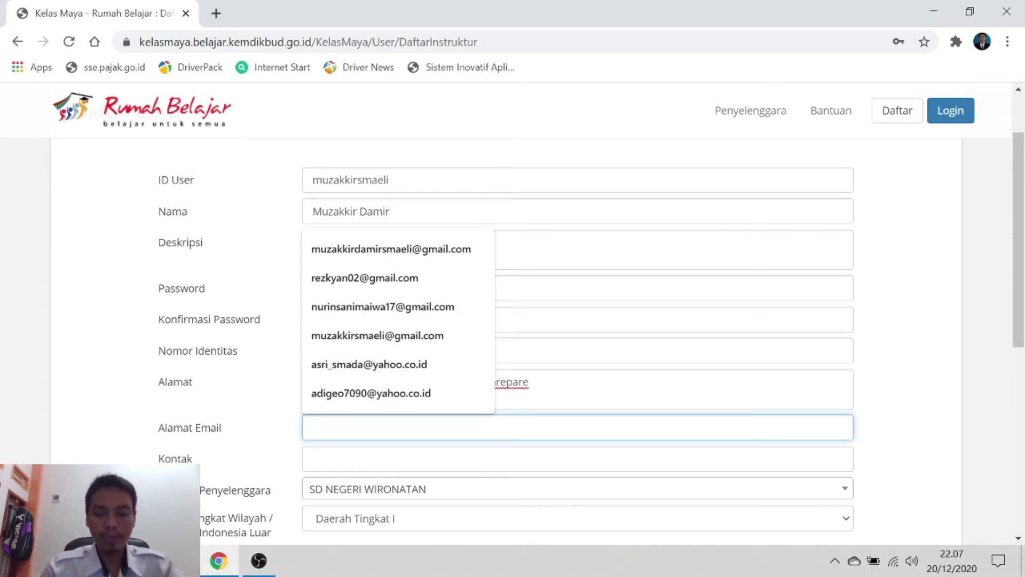
text(muzak)
click(400, 460)
click(534, 458)
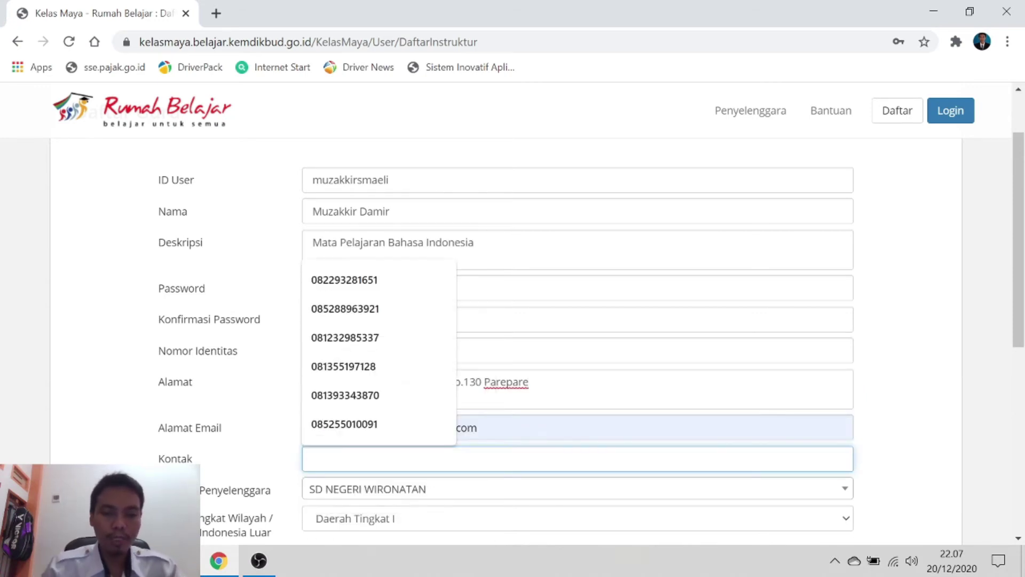
scroll(549, 336, down, 3)
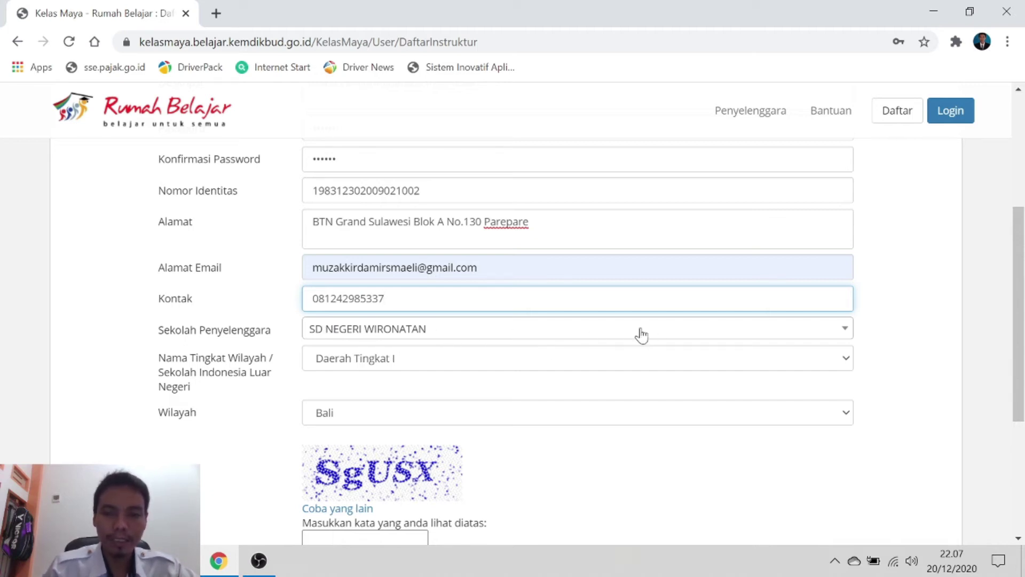
Search 'SMAN 5 Pa' and select SMAN 5 Parepare as the Sekolah Penyelenggara.
click(765, 332)
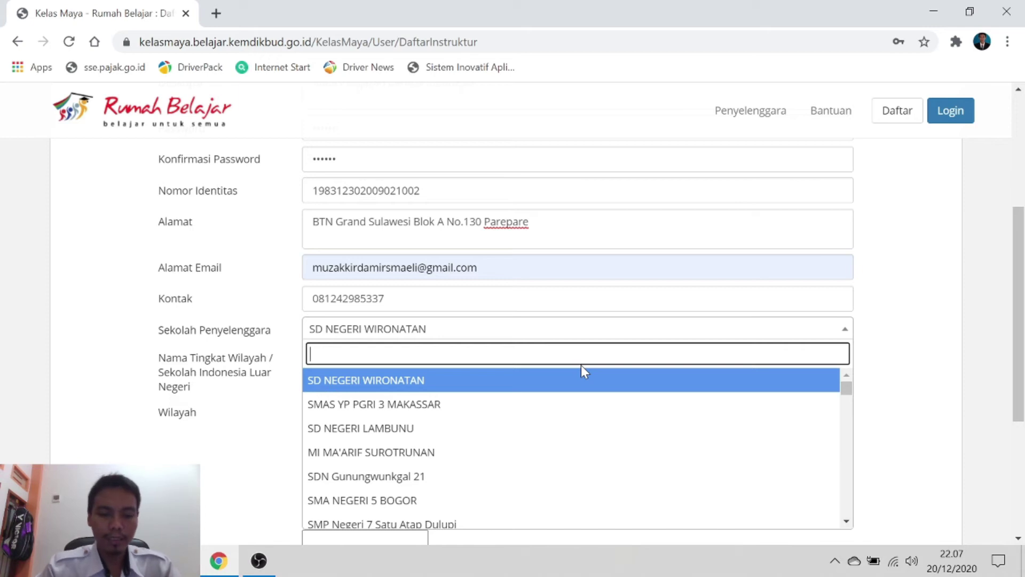
text(SMAN 5 Pa)
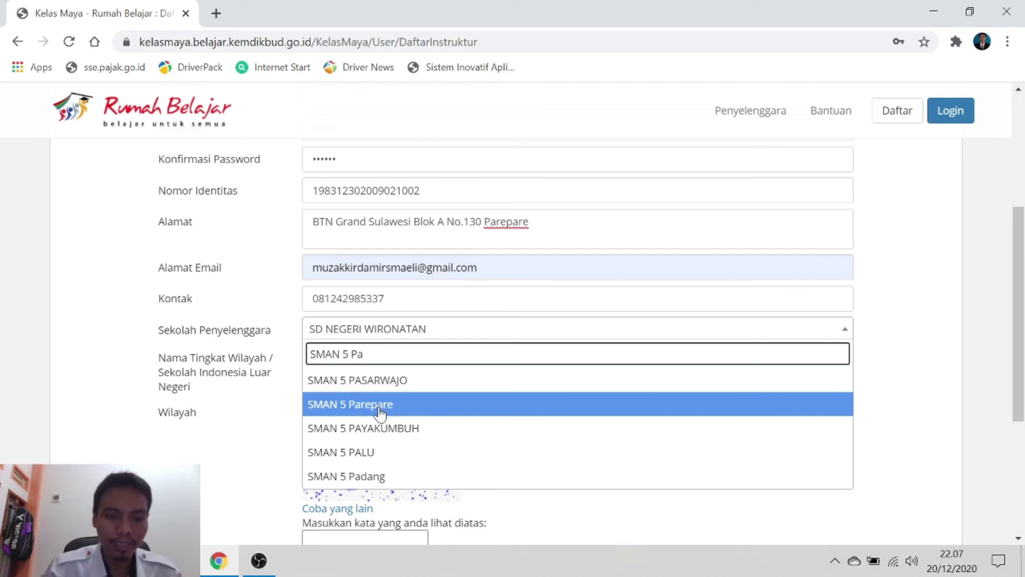
click(380, 409)
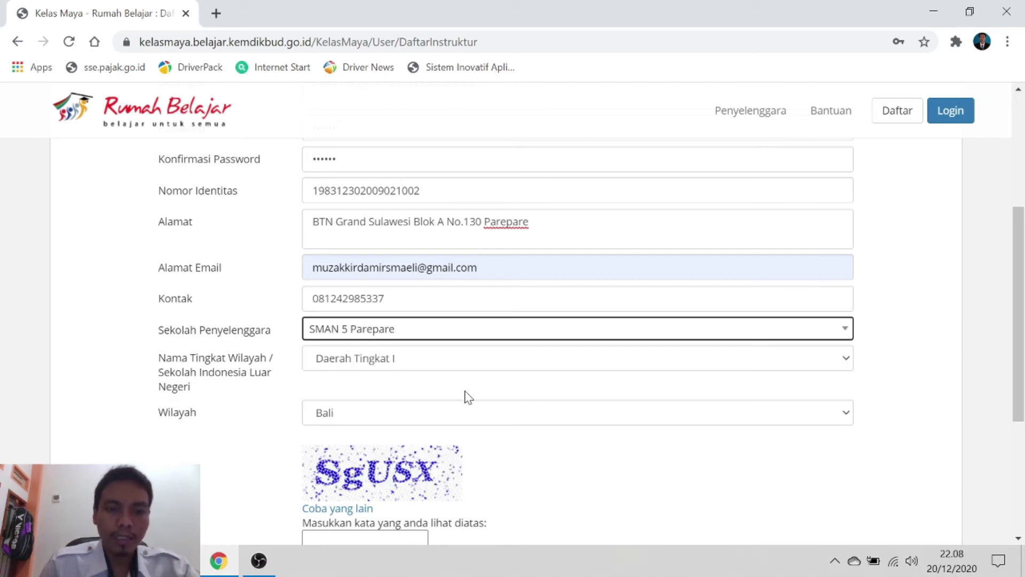
Set the region level to Daerah Tingkat II and the region to Kota Pare-Pare.
click(479, 358)
click(414, 393)
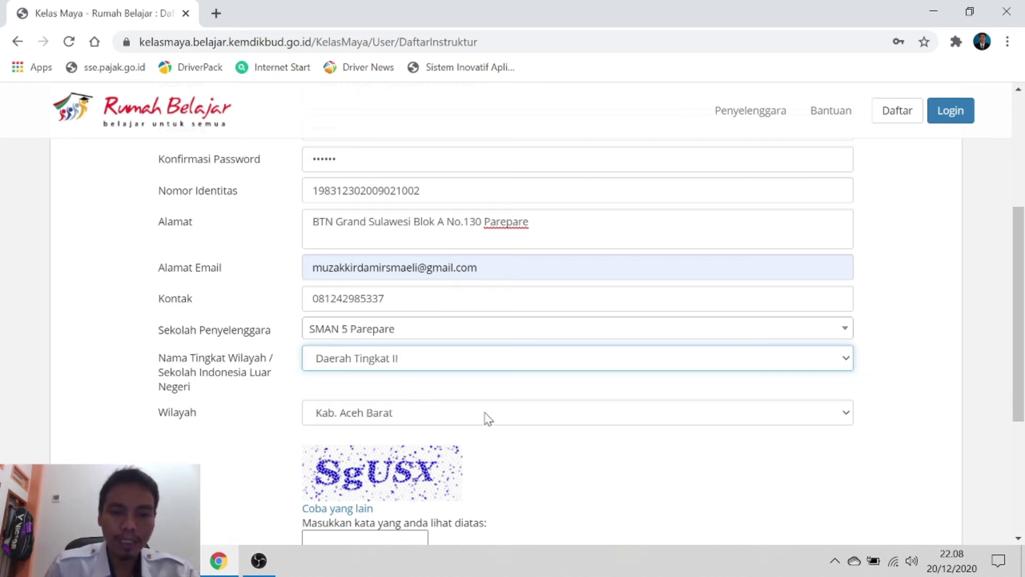
click(543, 422)
drag(847, 118, 847, 360)
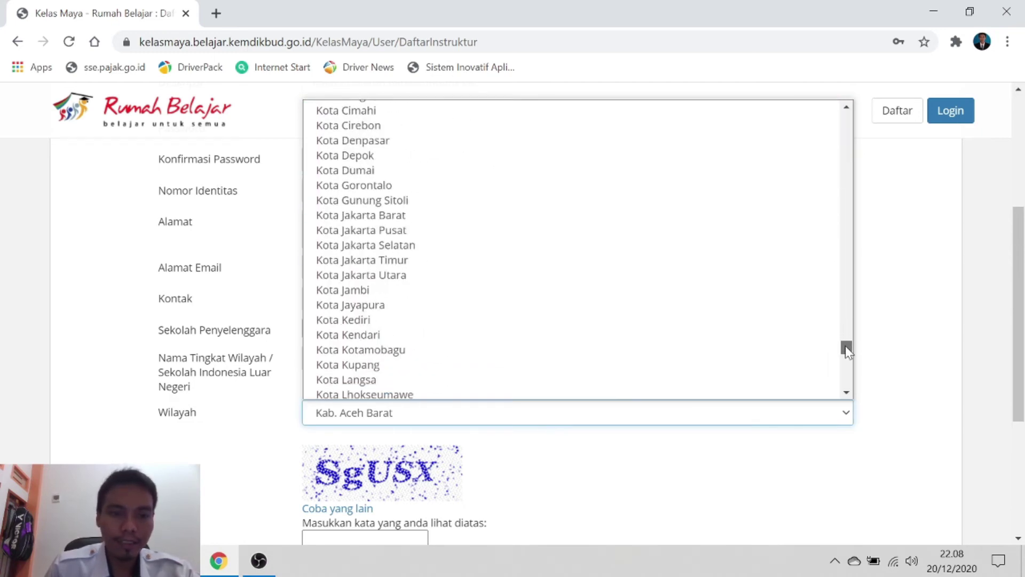
mouse_move(847, 359)
mouse_down()
mouse_move(844, 383)
mouse_move(573, 320)
mouse_up()
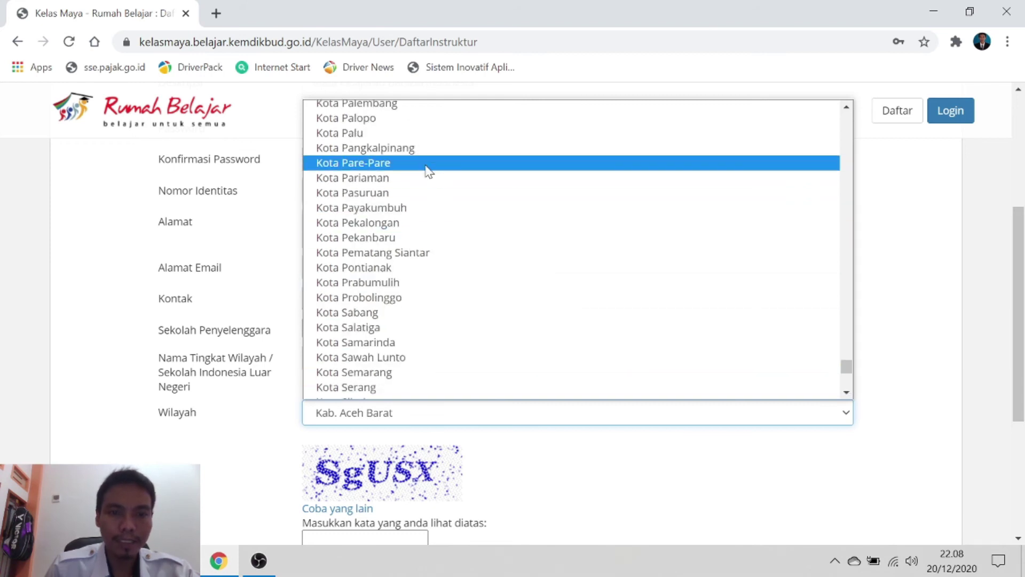
click(427, 163)
scroll(508, 376, down, 3)
Enter the captcha text and submit the teacher registration with Daftar.
key(Tab)
text(SgUS)
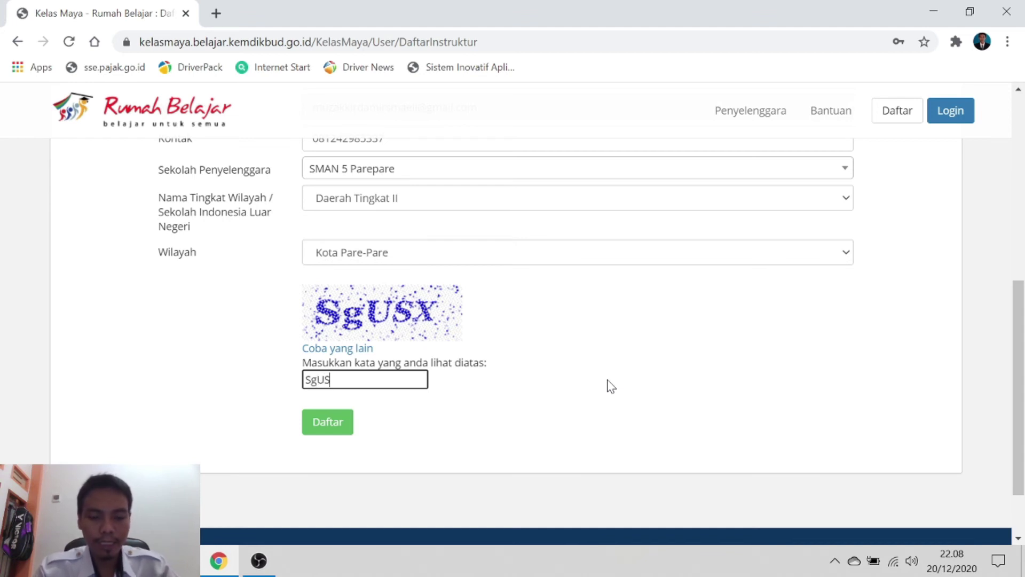
text(X)
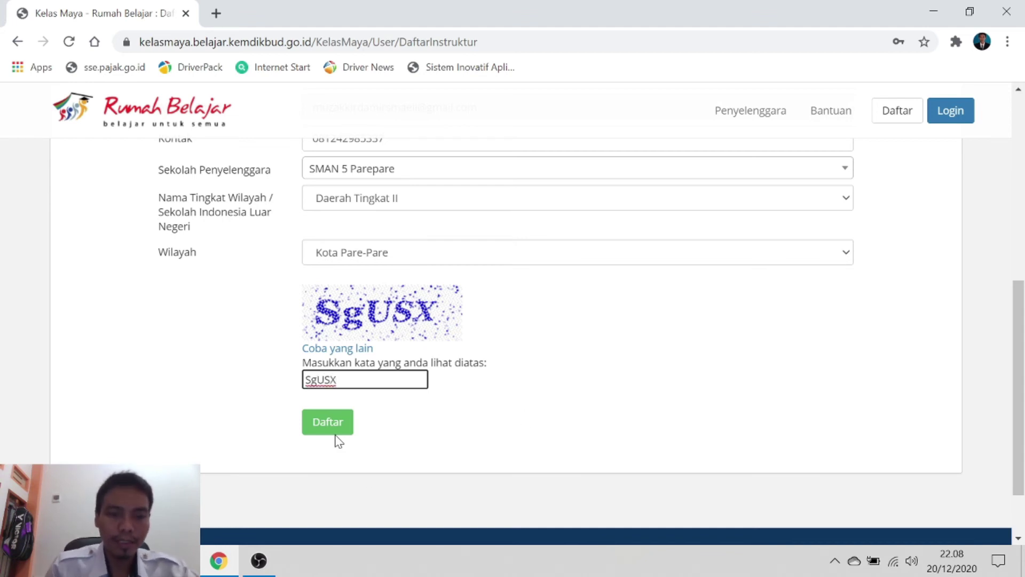
click(328, 423)
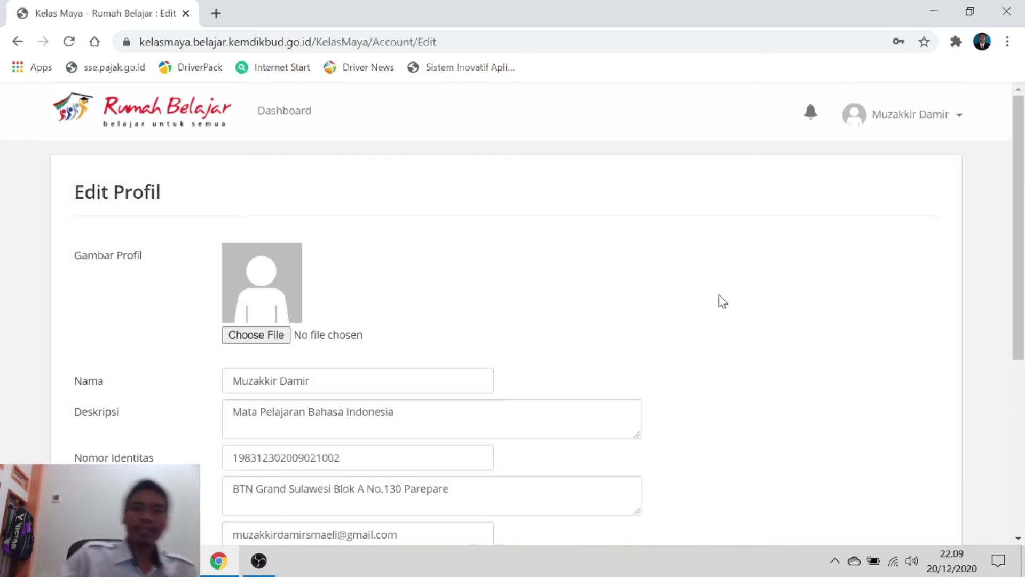
Upload the Foto Keki picture as the profile photo.
scroll(721, 299, down, 3)
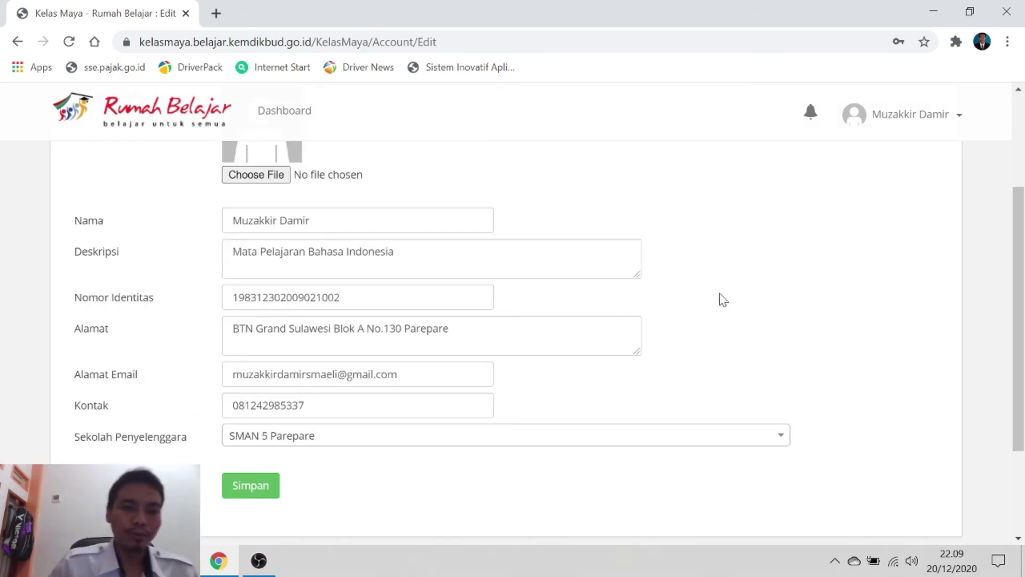
scroll(665, 315, up, 3)
scroll(665, 315, down, 3)
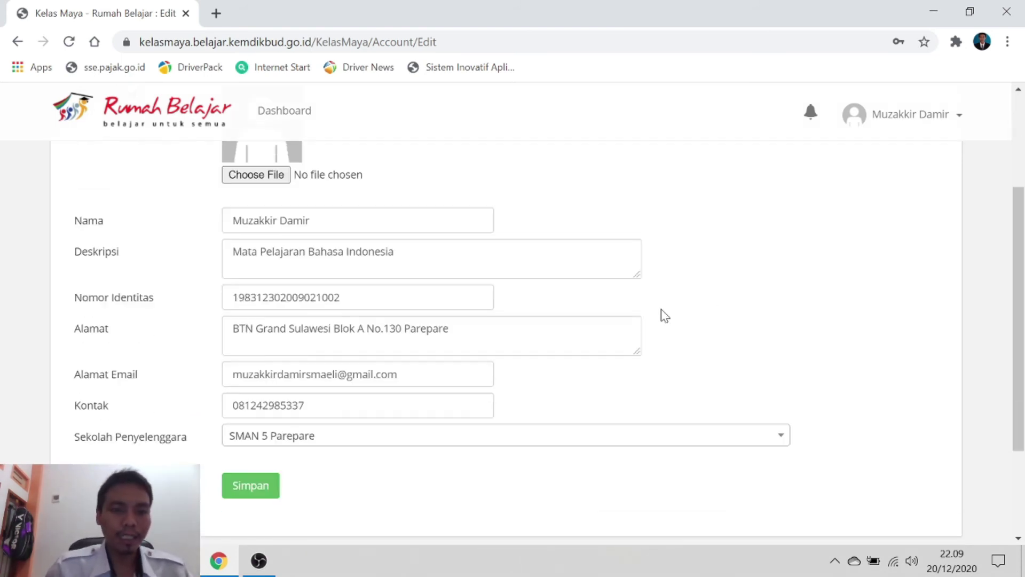
scroll(665, 315, up, 2)
scroll(373, 362, up, 2)
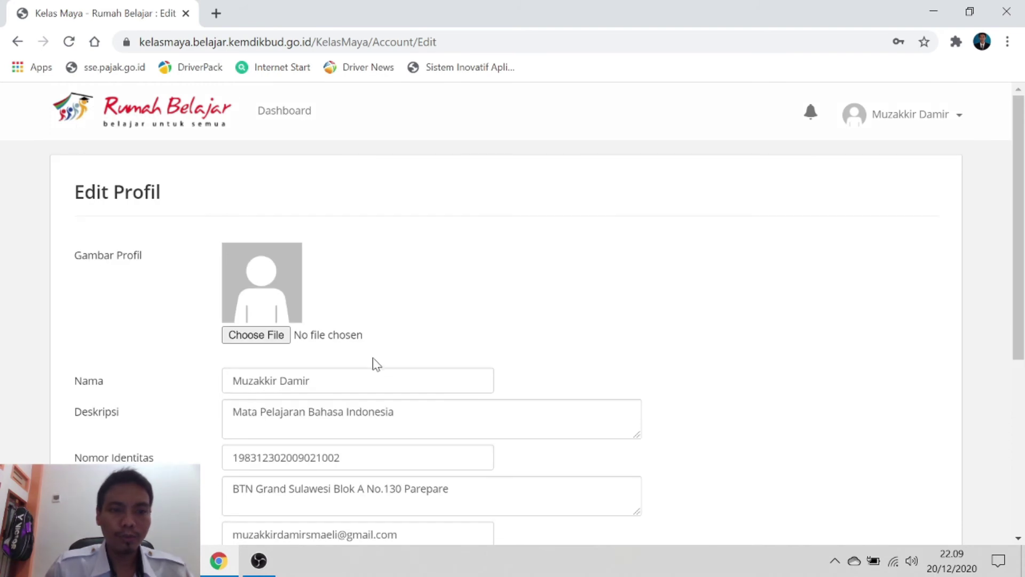
click(256, 335)
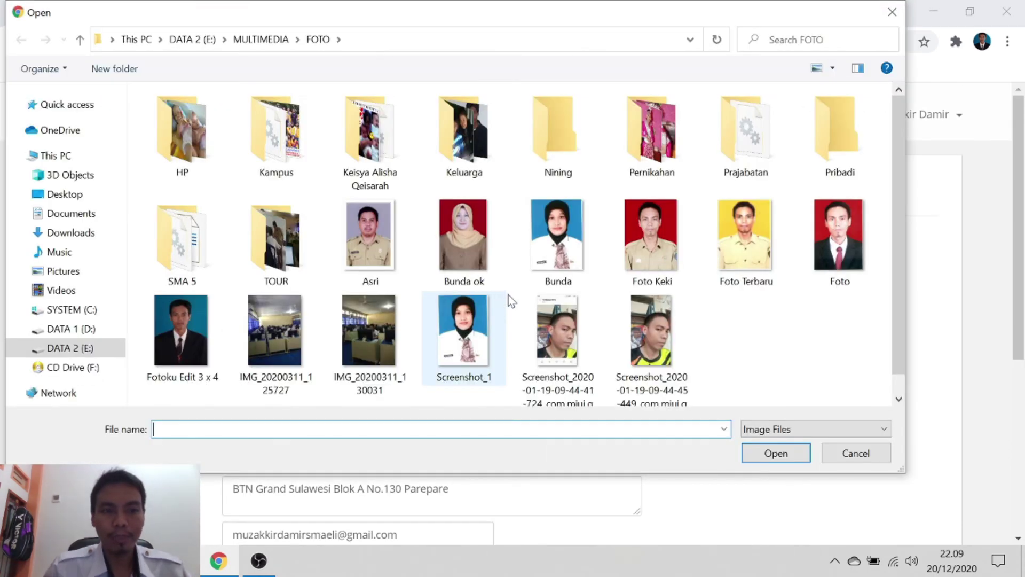
double_click(658, 243)
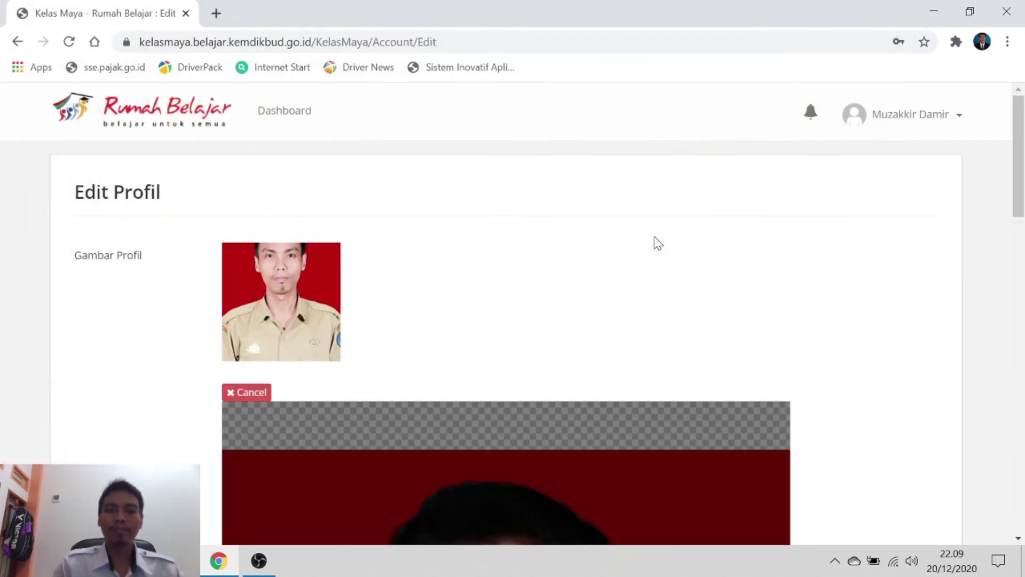
scroll(835, 344, down, 1)
scroll(835, 337, down, 4)
scroll(835, 335, down, 1)
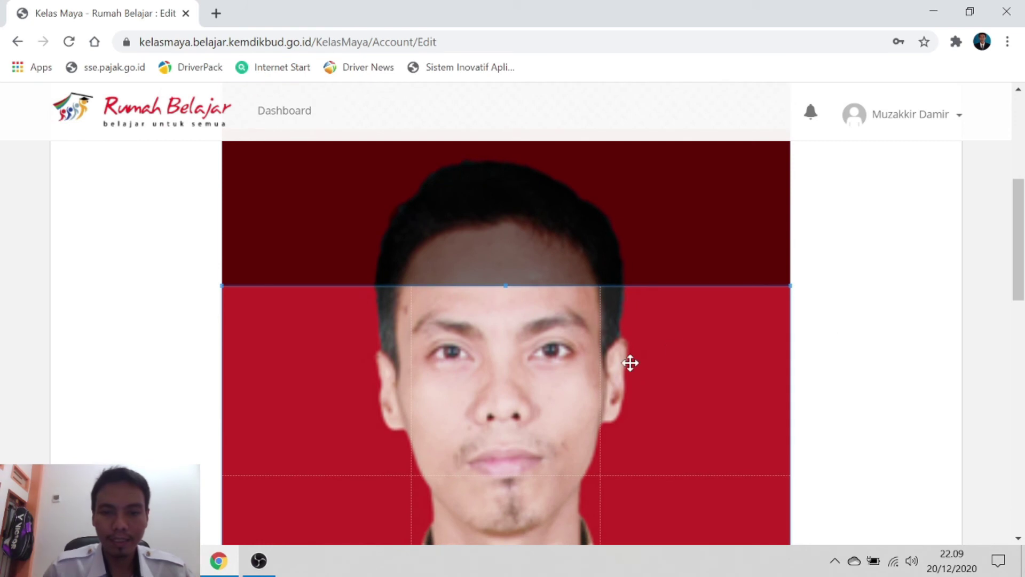
Move the crop box up to frame the face and save the profile with Simpan.
drag(630, 363, 646, 220)
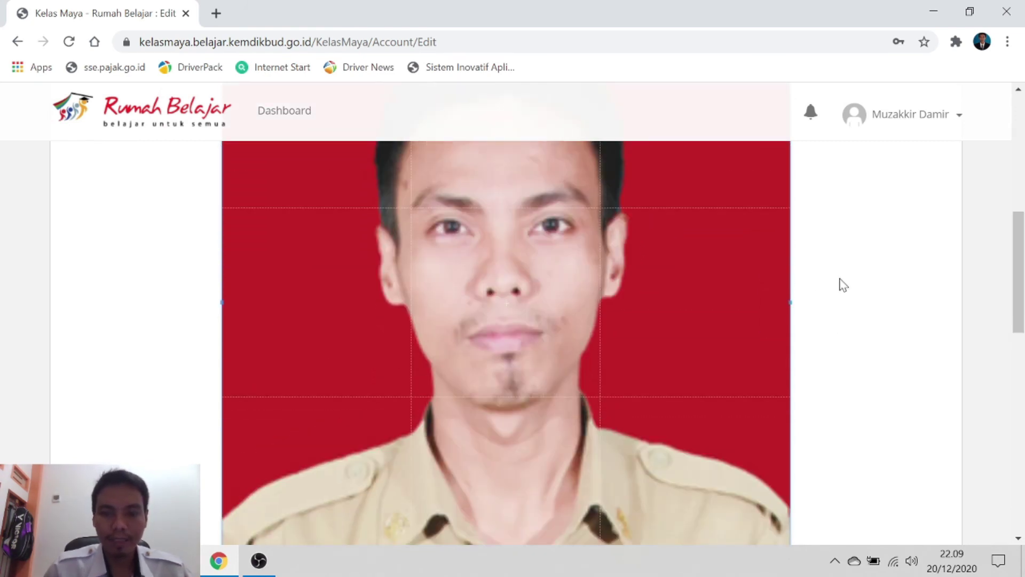
scroll(841, 284, up, 2)
scroll(384, 262, down, 1)
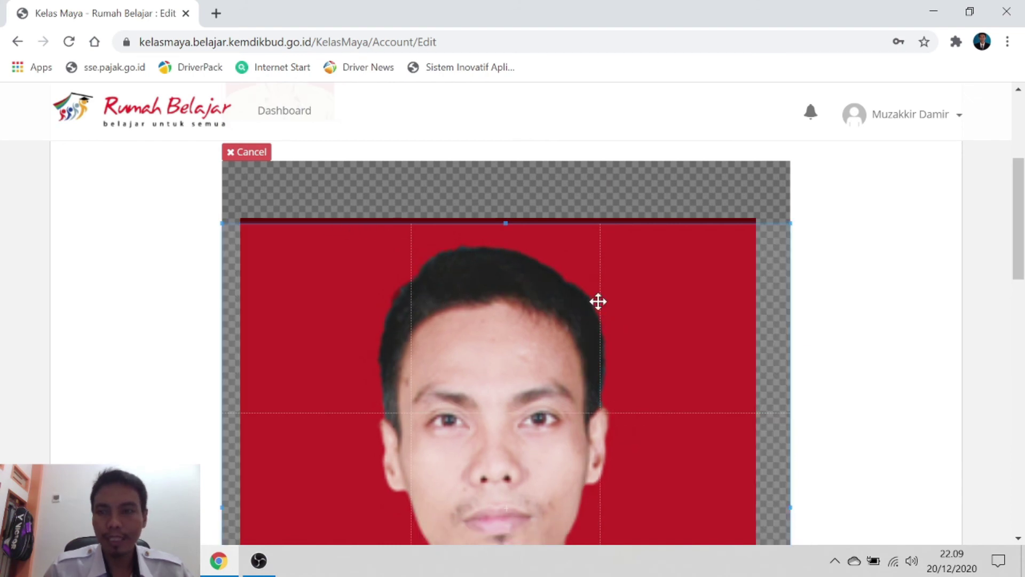
scroll(823, 301, down, 3)
scroll(857, 316, down, 5)
scroll(856, 316, down, 6)
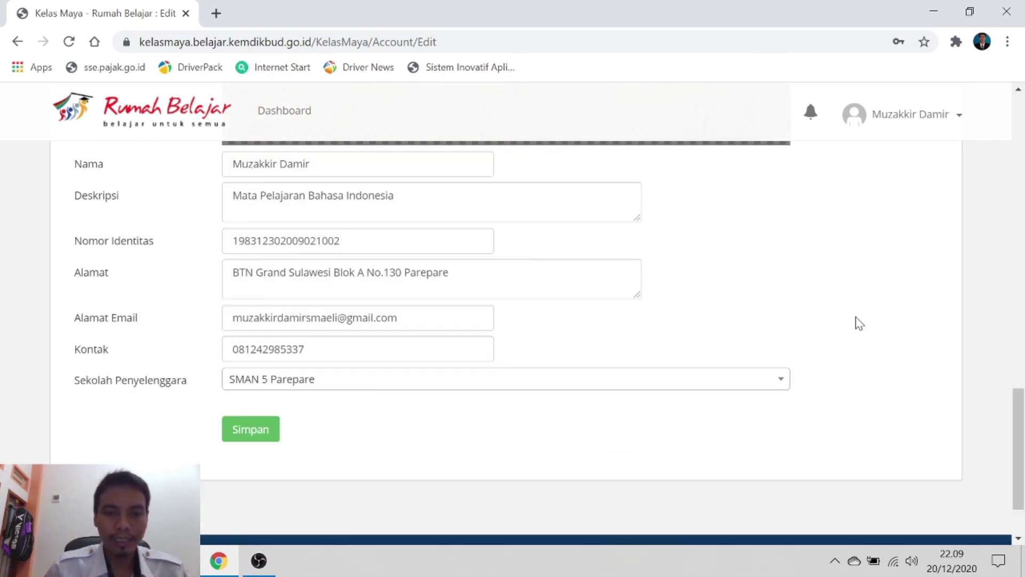
click(262, 432)
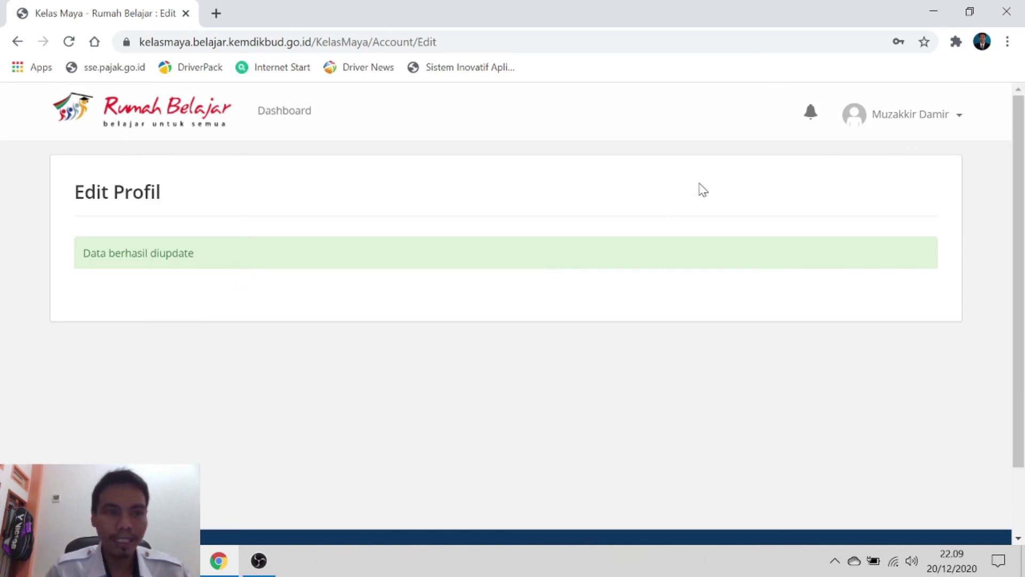
From the Dashboard, open BAHASA INDONESIA KELAS XI and view its Soal Ujian tab (10 questions, 30 menit).
click(283, 112)
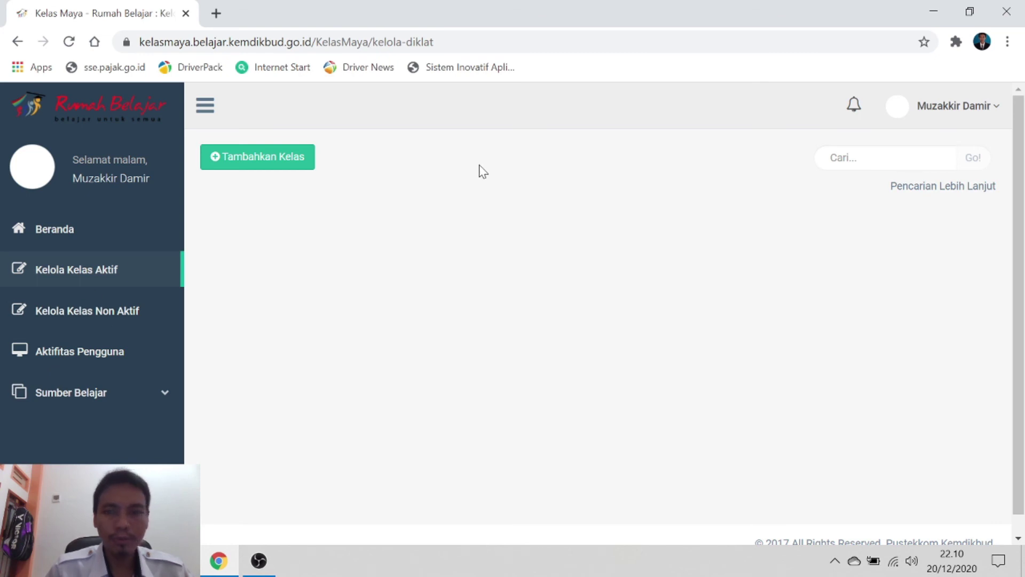
click(244, 166)
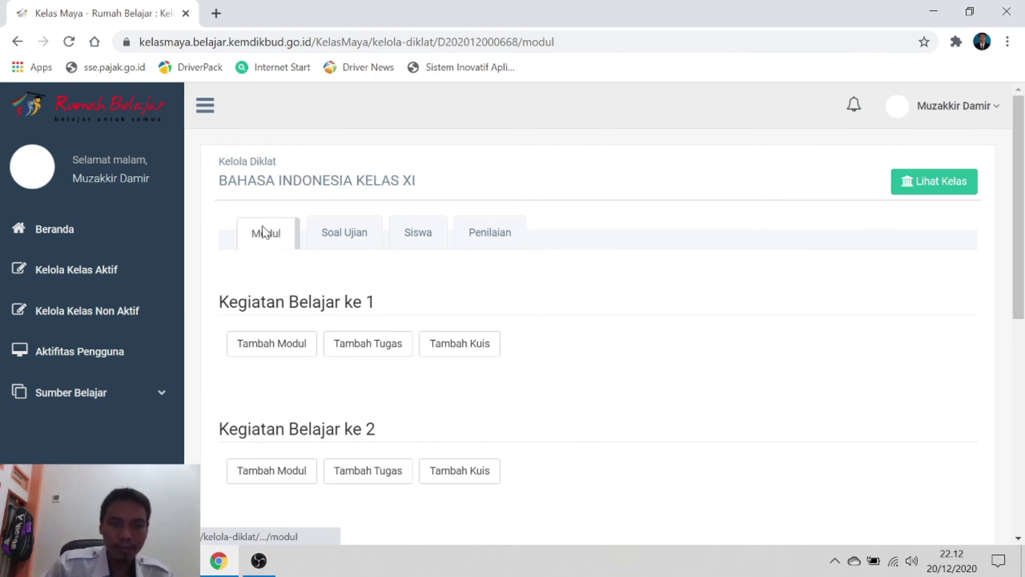
click(272, 346)
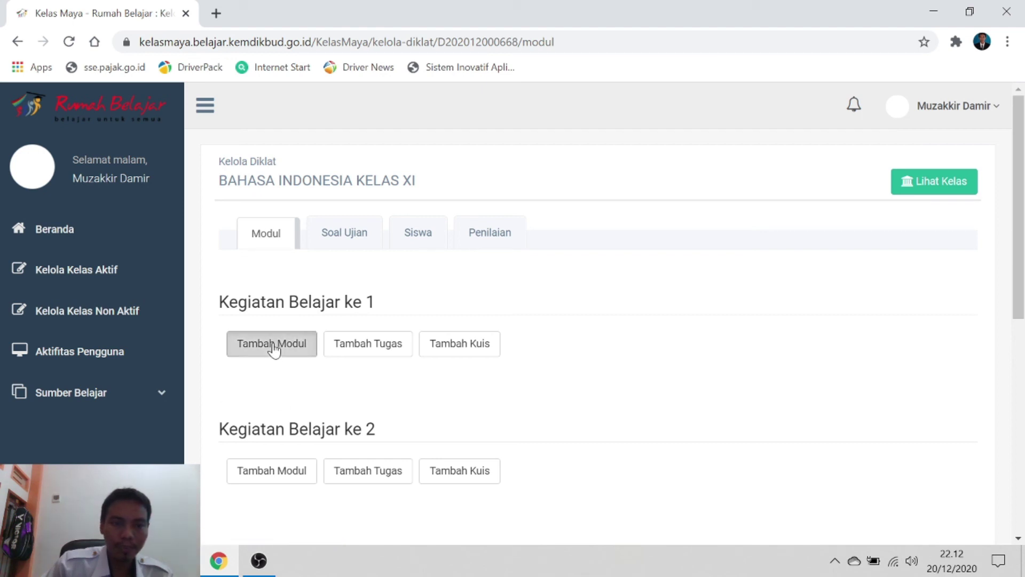
click(350, 243)
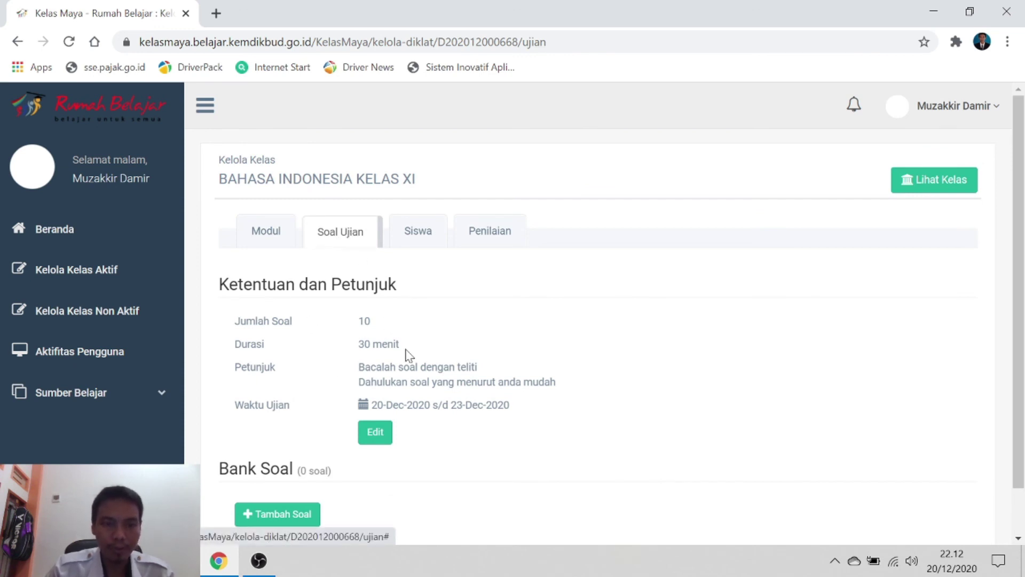
scroll(406, 353, down, 1)
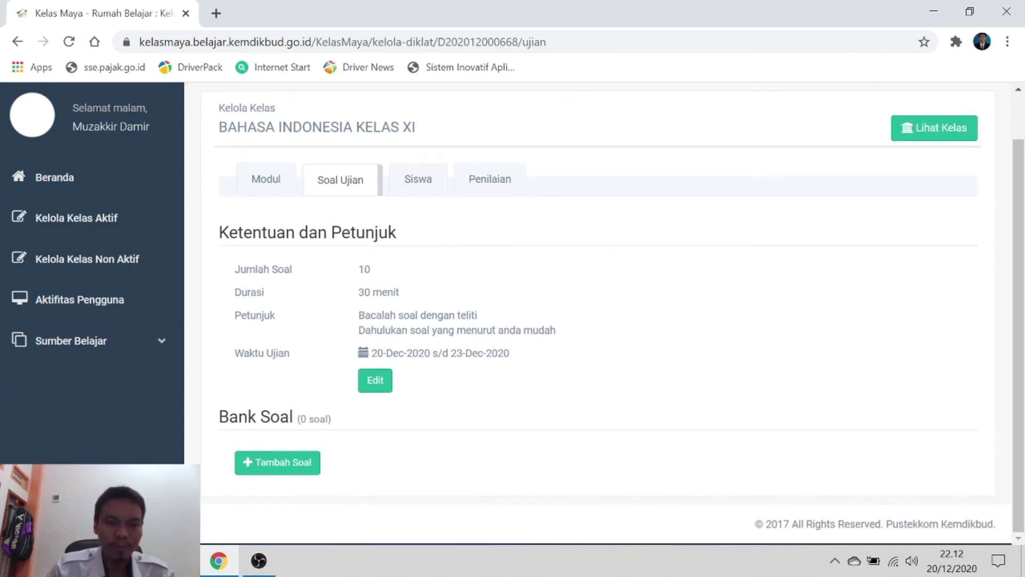
Start a new question under Bank Soal and scroll through its question, options and Poin Jawaban fields.
click(288, 463)
scroll(377, 451, down, 5)
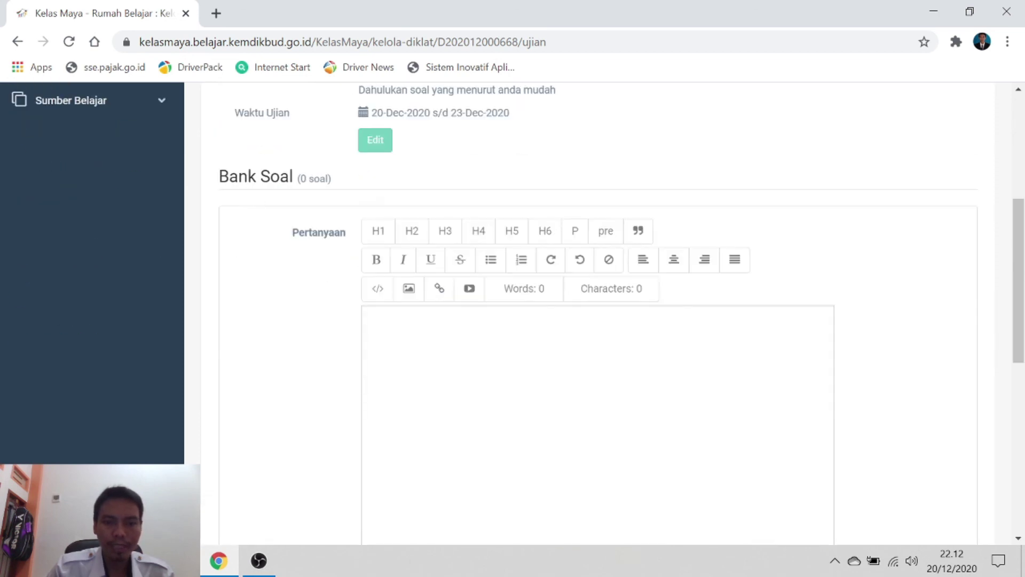
scroll(598, 316, down, 1)
scroll(598, 315, down, 6)
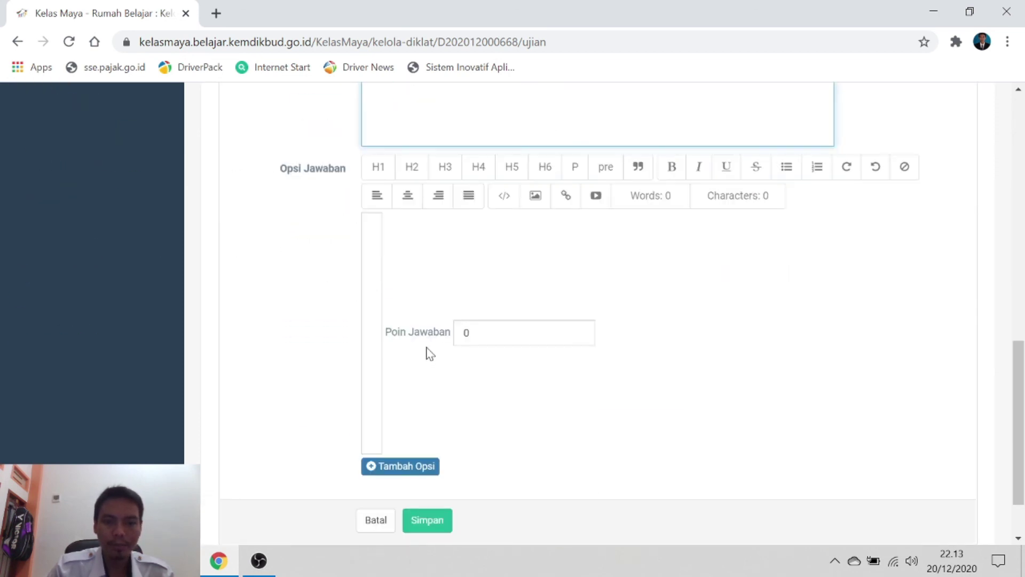
scroll(430, 353, down, 2)
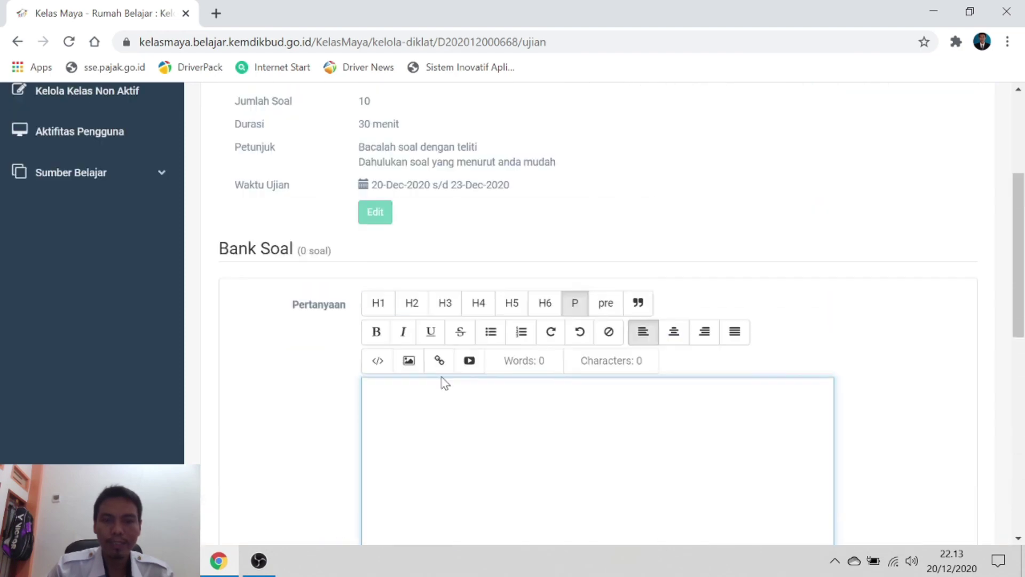